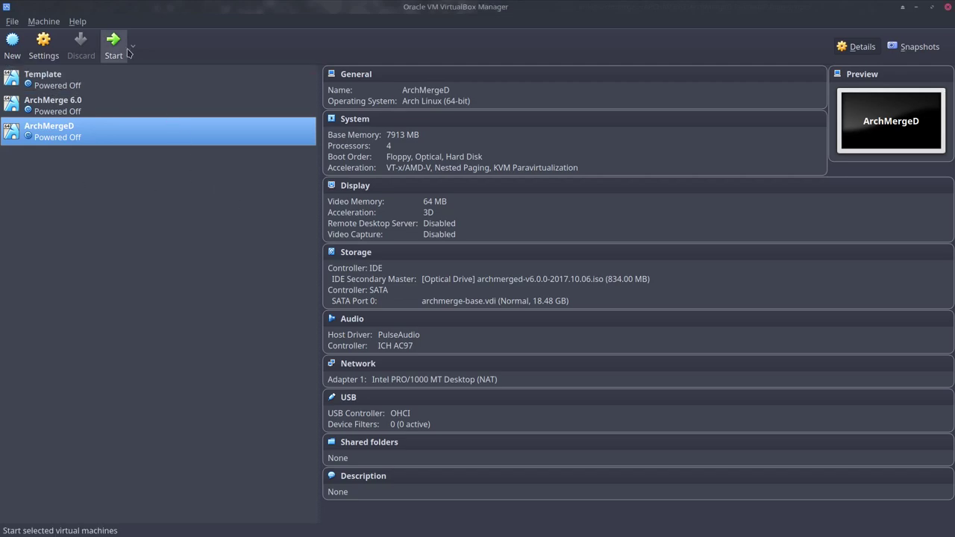
Start the ArchMergeD virtual machine from VirtualBox Manager.
click(116, 44)
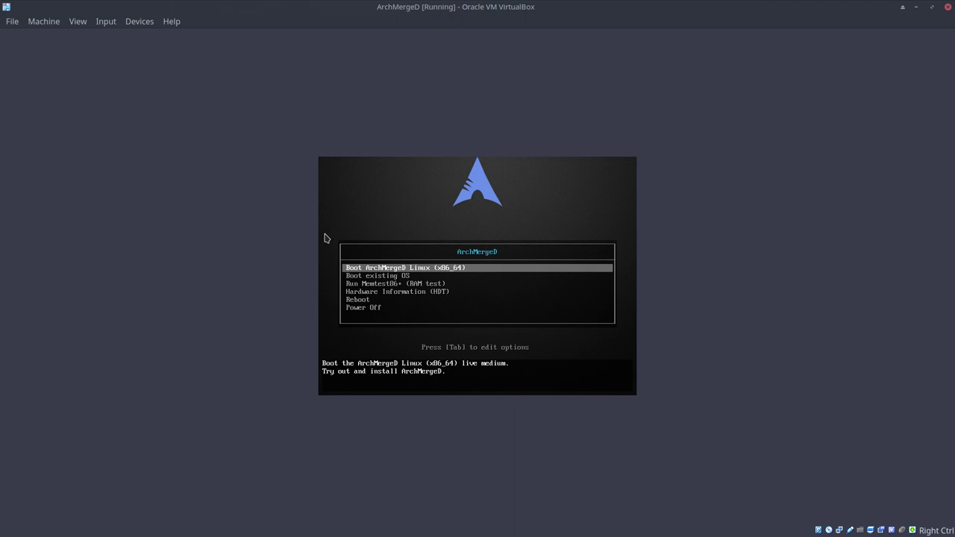
Boot 'Boot ArchMergeD Linux (x86_64)' from the live-medium boot menu.
key(Return)
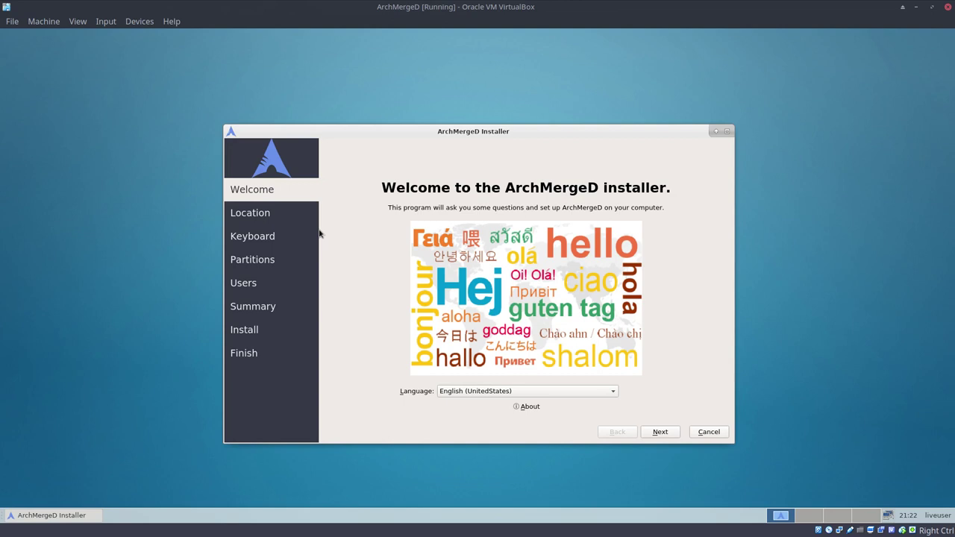
Pass the welcome page and set the location to Europe on the timezone map.
click(672, 433)
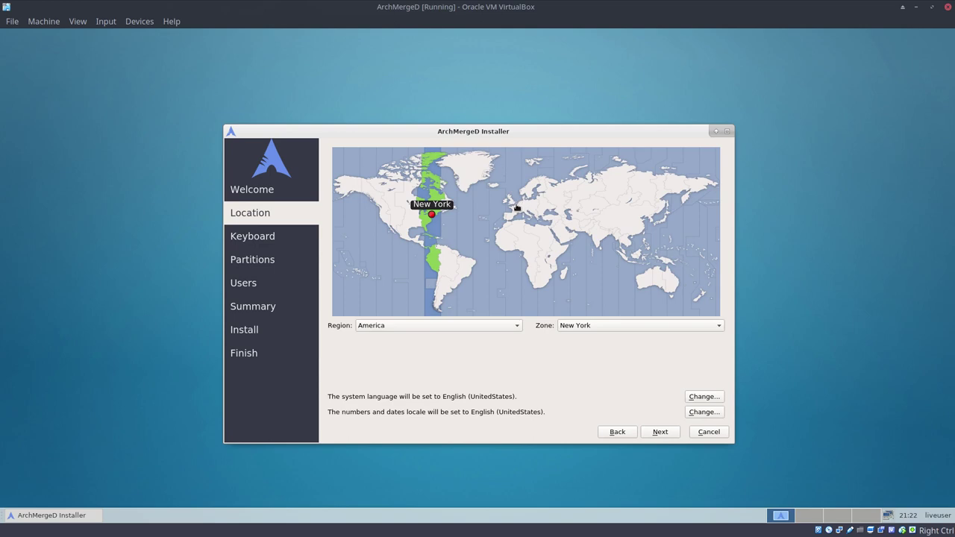
click(517, 209)
click(654, 433)
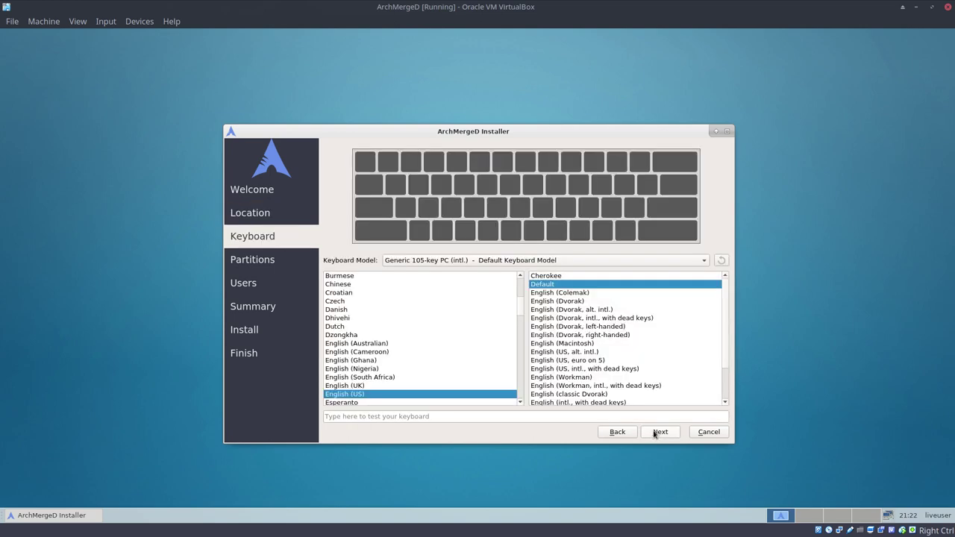
Choose the Belgian keyboard layout and keep the erase-disk partitioning.
scroll(333, 321, up, 5)
click(340, 360)
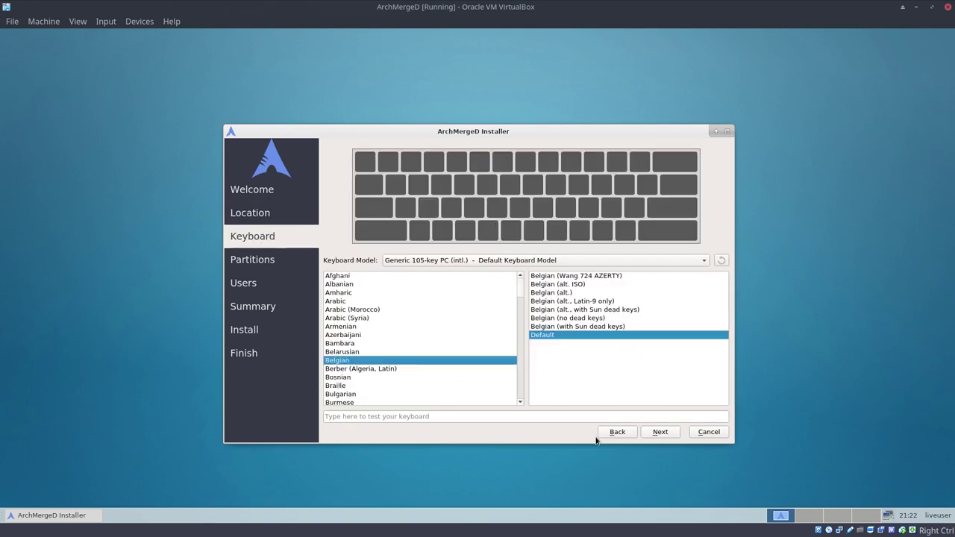
click(662, 432)
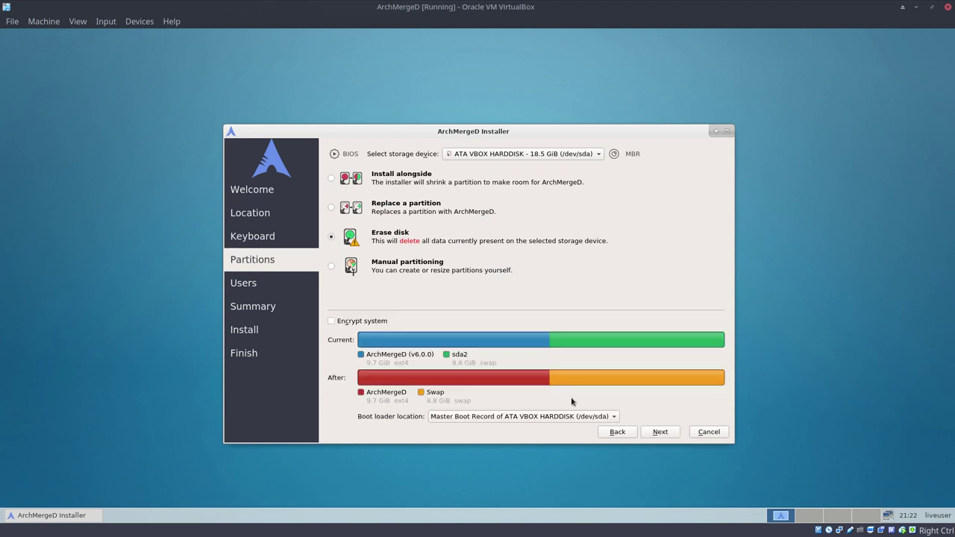
click(661, 432)
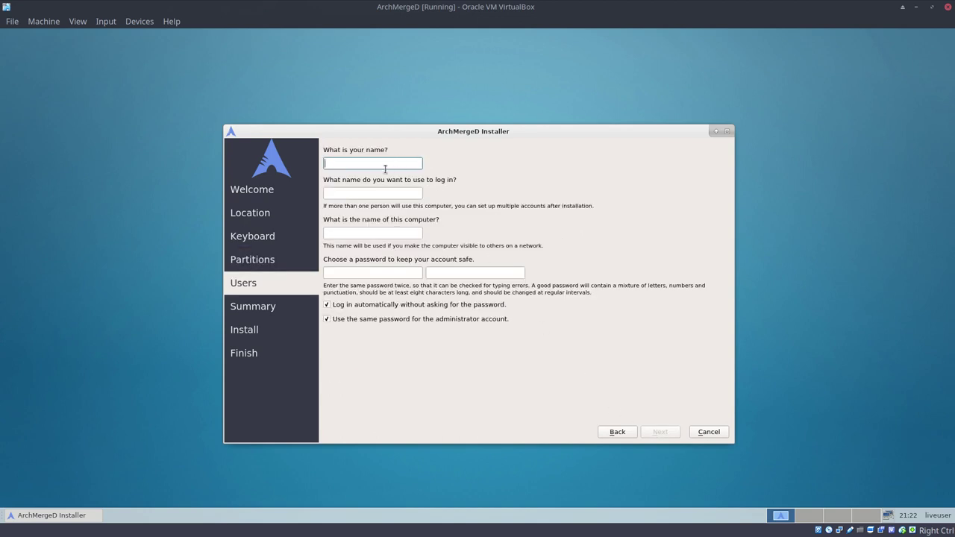
Enter the user's name and set the computer name to ArchMergeD.
text(erik)
key(Tab)
key(Tab)
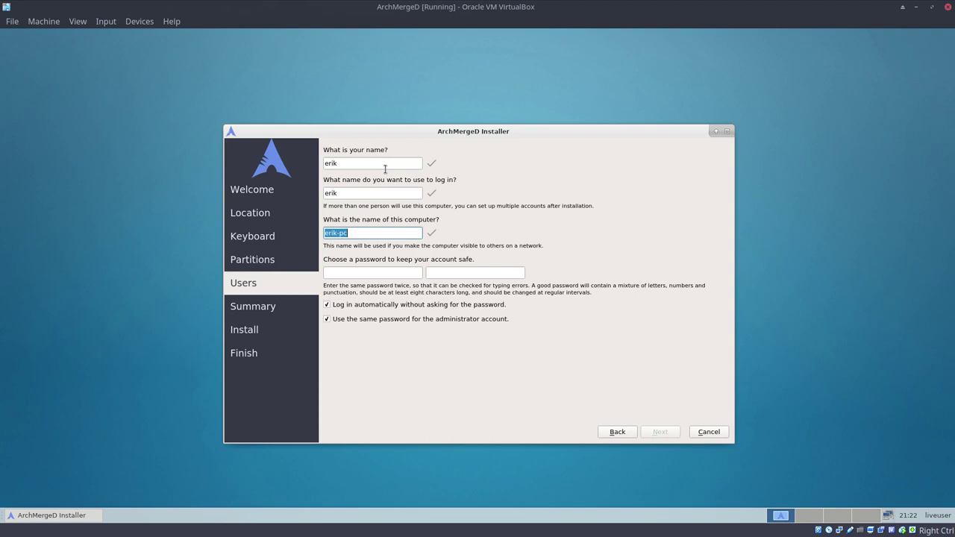
text(ArchMergeD)
Enter the account password and confirm it.
key(Tab)
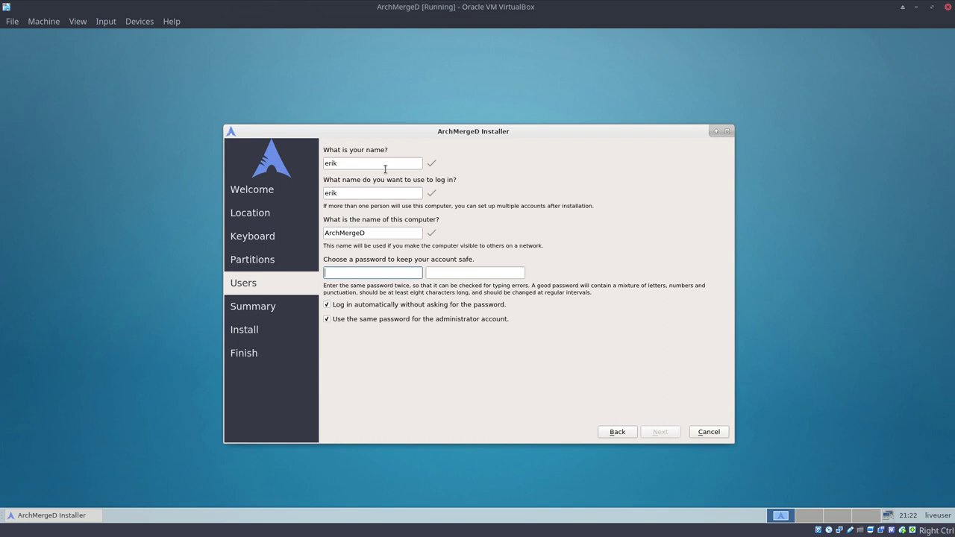
key(Tab)
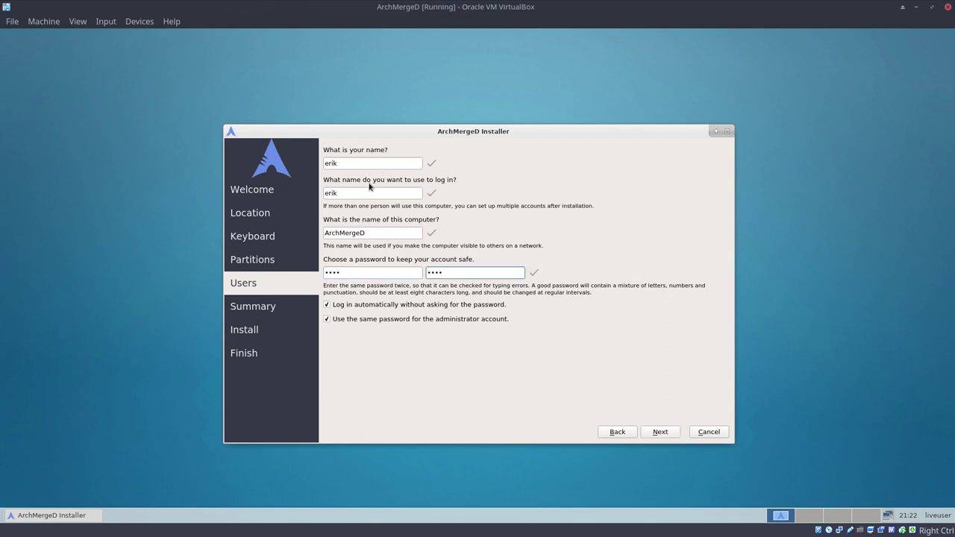
Confirm the summary and install ArchMergeD onto the virtual disk.
click(660, 433)
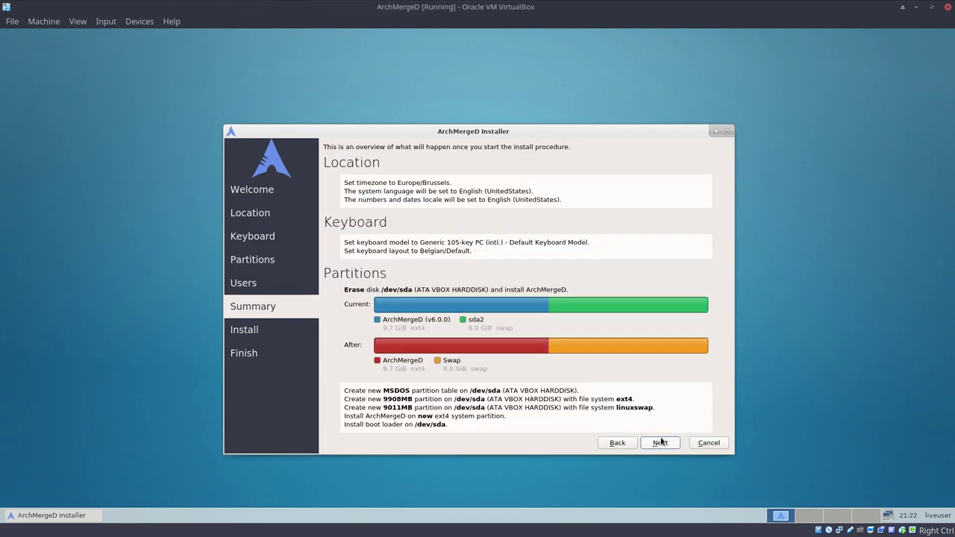
click(660, 445)
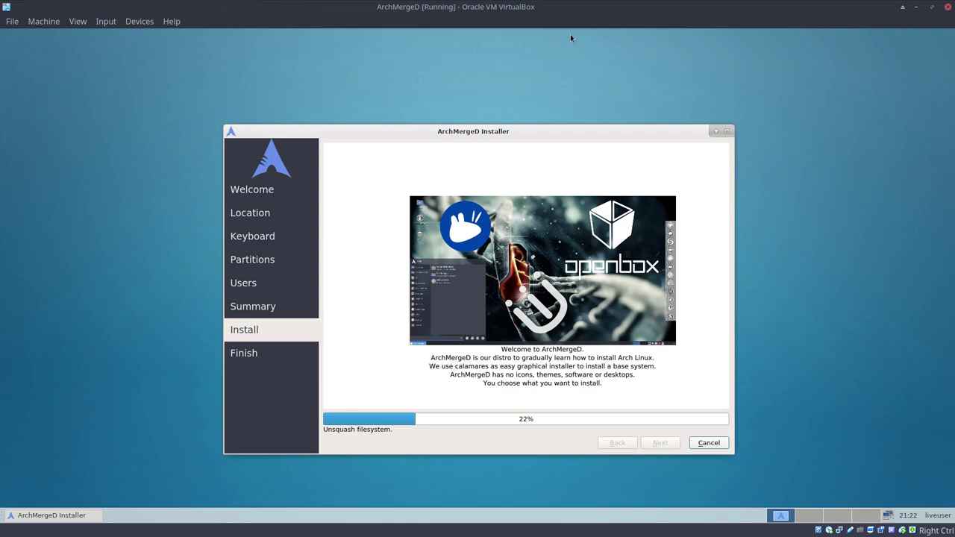
drag(495, 132, 494, 86)
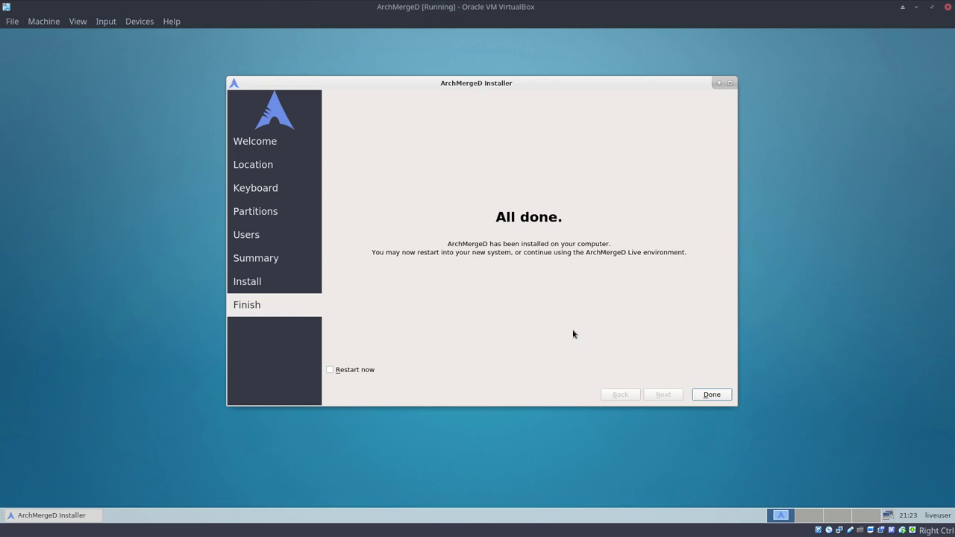
Close the installer with Restart now ticked, then log out of the live session.
click(349, 372)
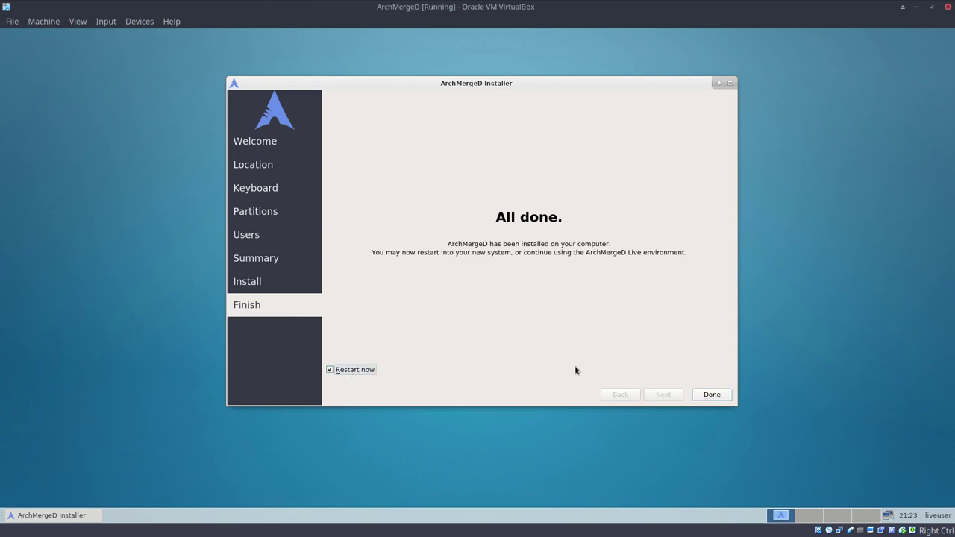
click(715, 394)
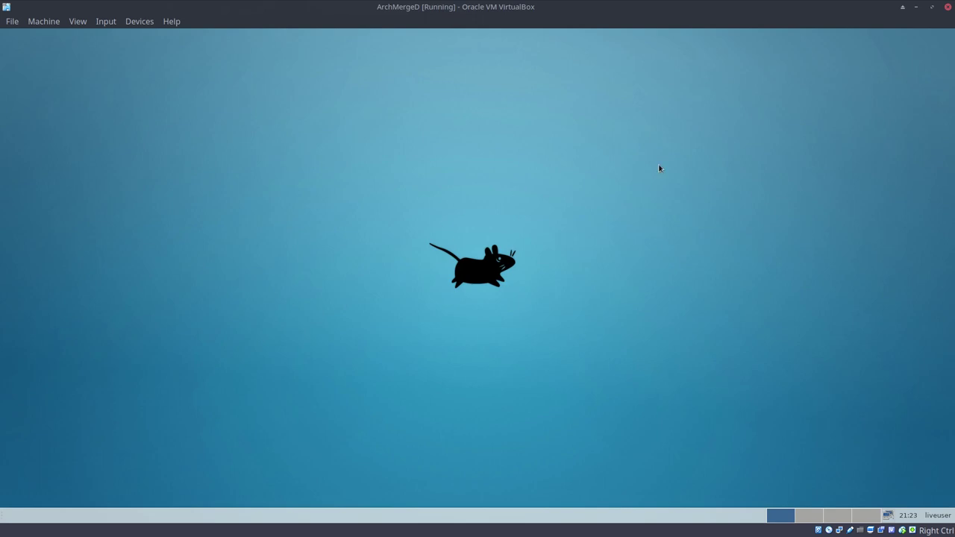
right_click(933, 515)
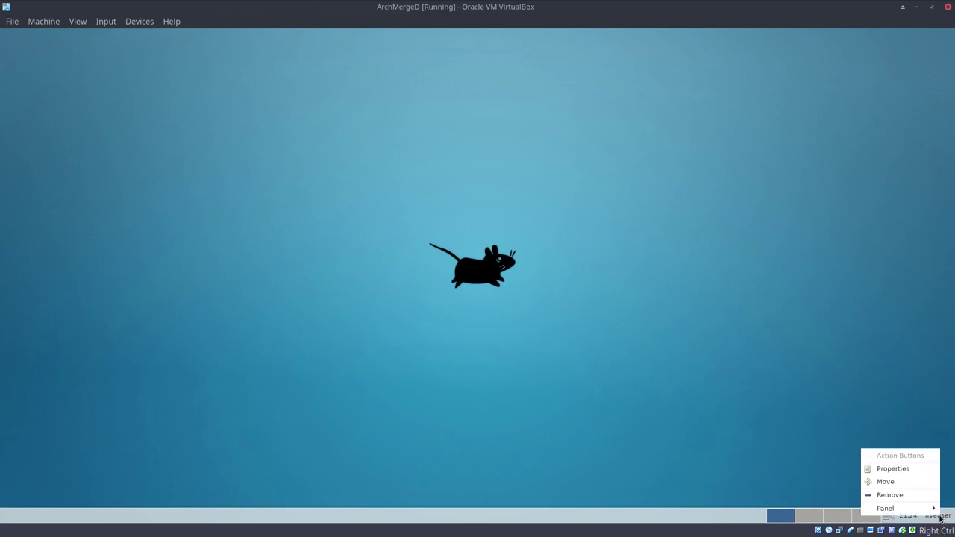
click(884, 437)
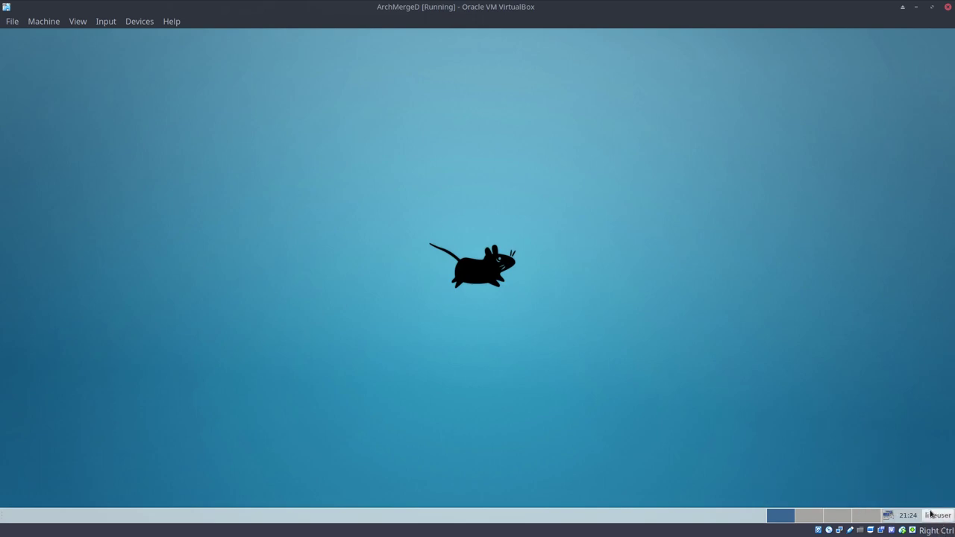
click(933, 515)
click(926, 501)
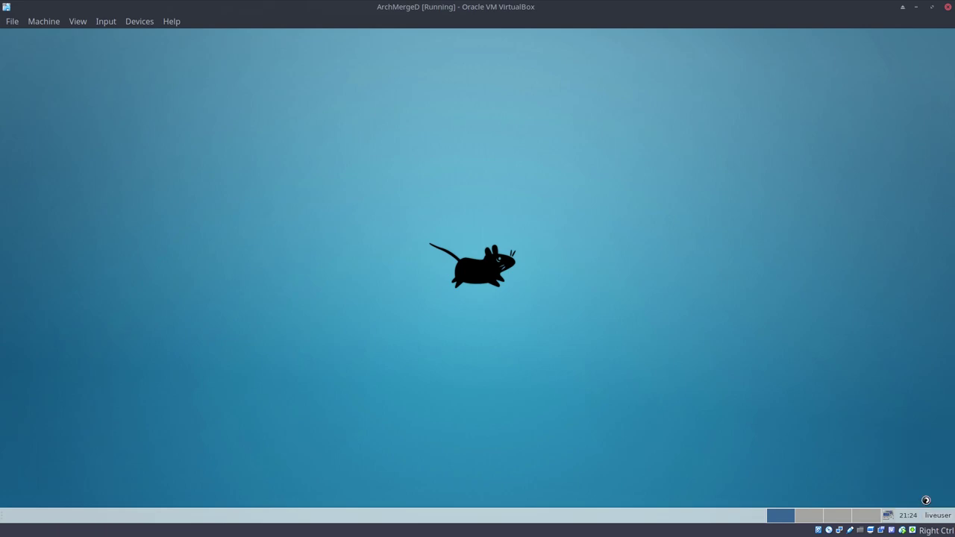
click(473, 239)
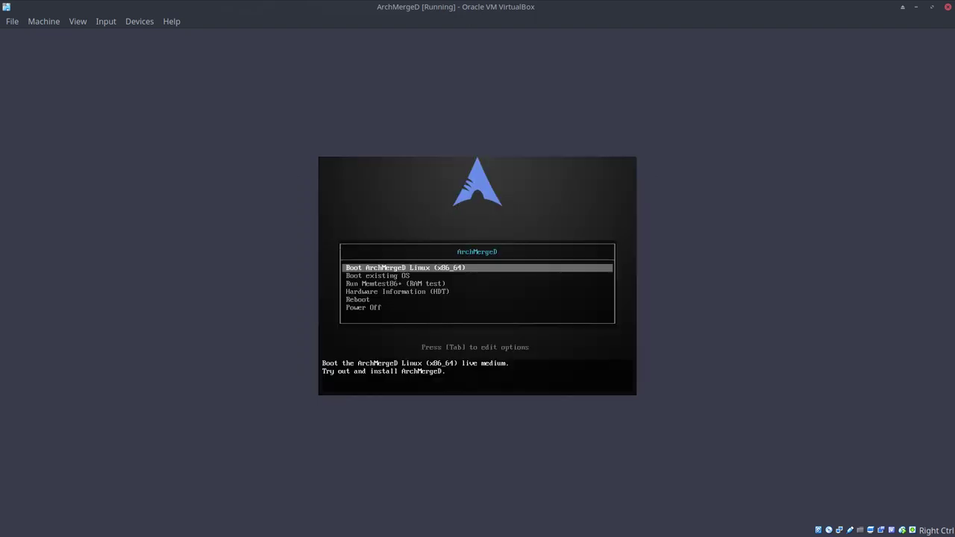
Choose 'Boot existing OS' to start the installed system from disk.
key(Down)
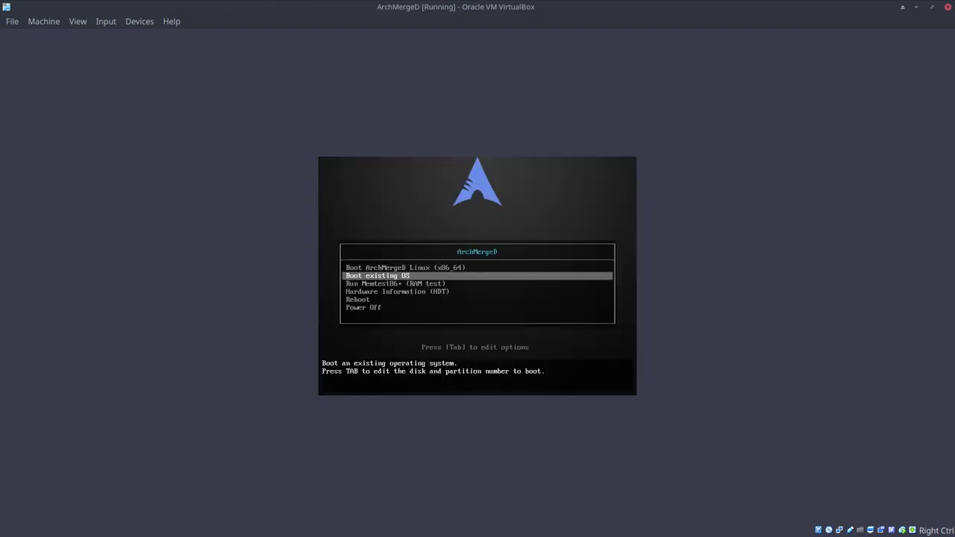
key(Return)
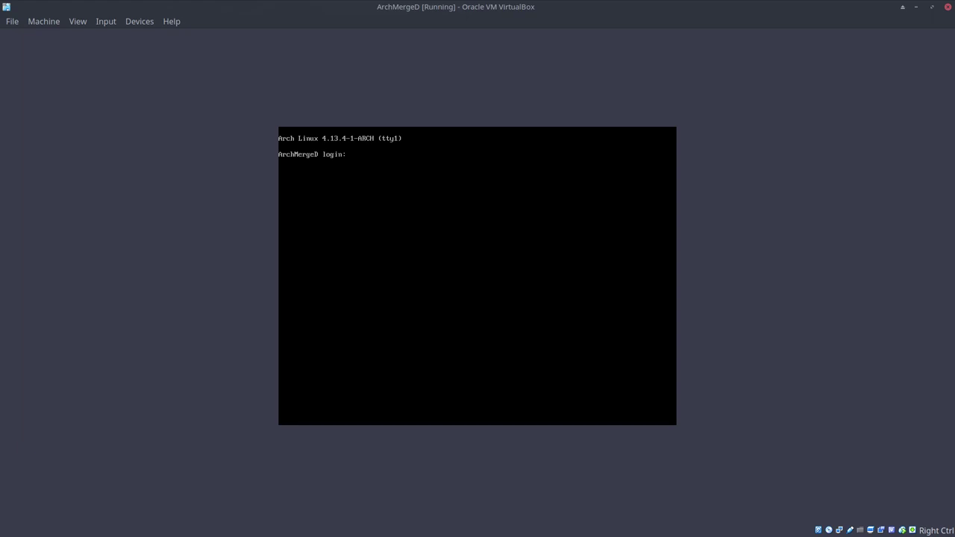
Enter the user's login name at the 'ArchMergeD login:' prompt.
text(erik)
key(Return)
key(Return)
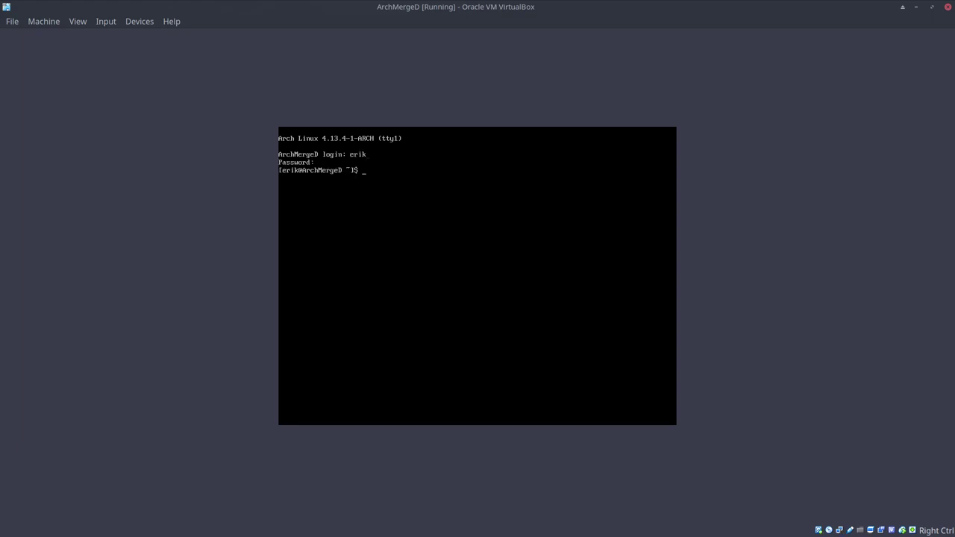